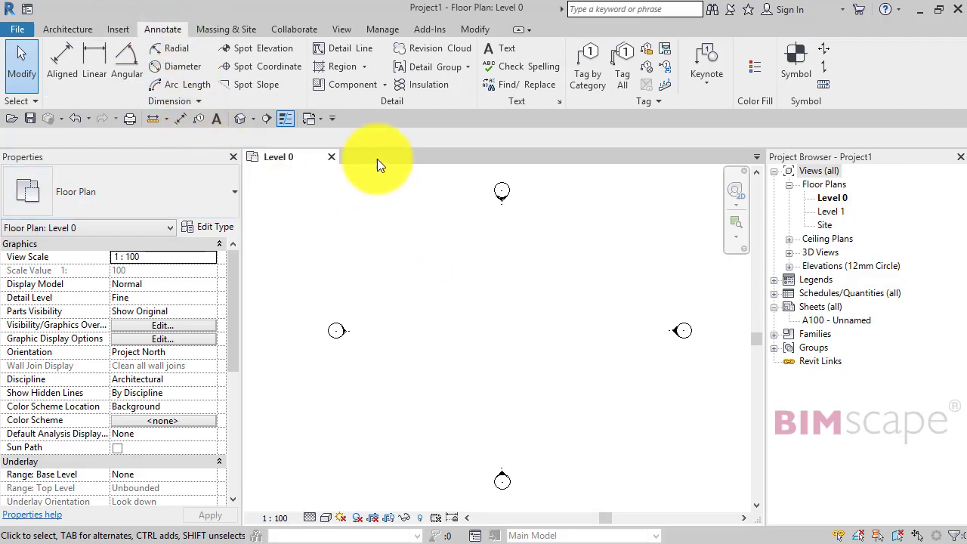
# Draw a vertical detail line about 13600 long in the Thin Lines style, between the elevation markers on Level 0.
pyautogui.click(356, 49)
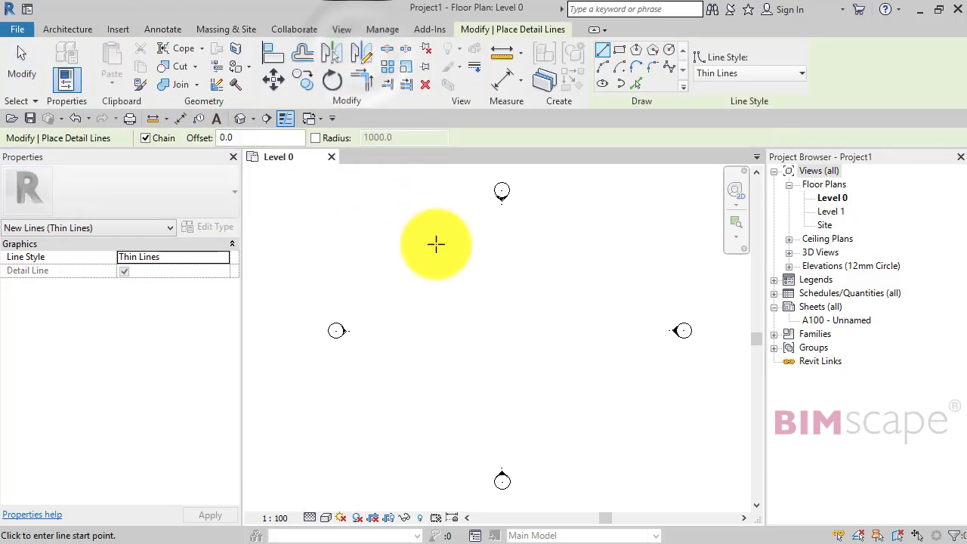
pyautogui.click(435, 244)
pyautogui.click(436, 416)
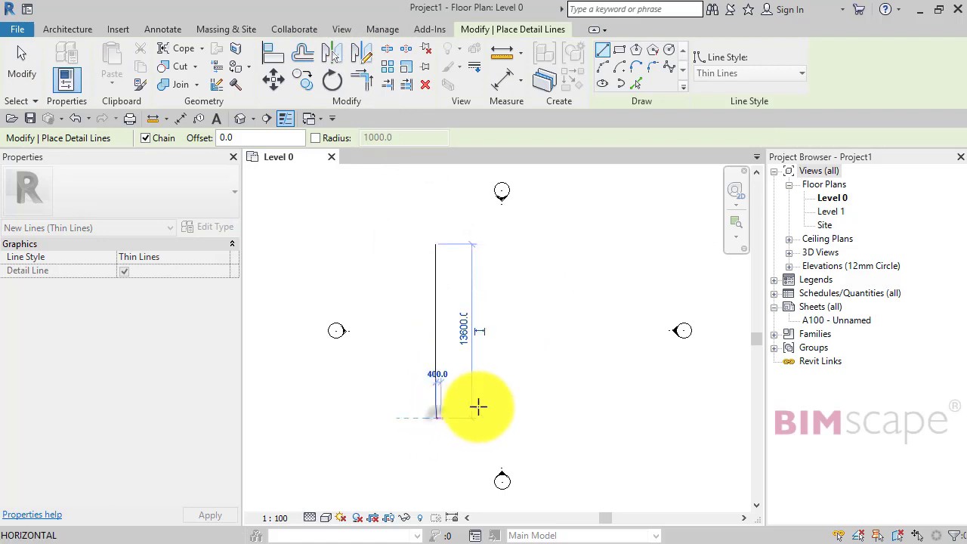
pyautogui.press('Escape')
pyautogui.press('Escape')
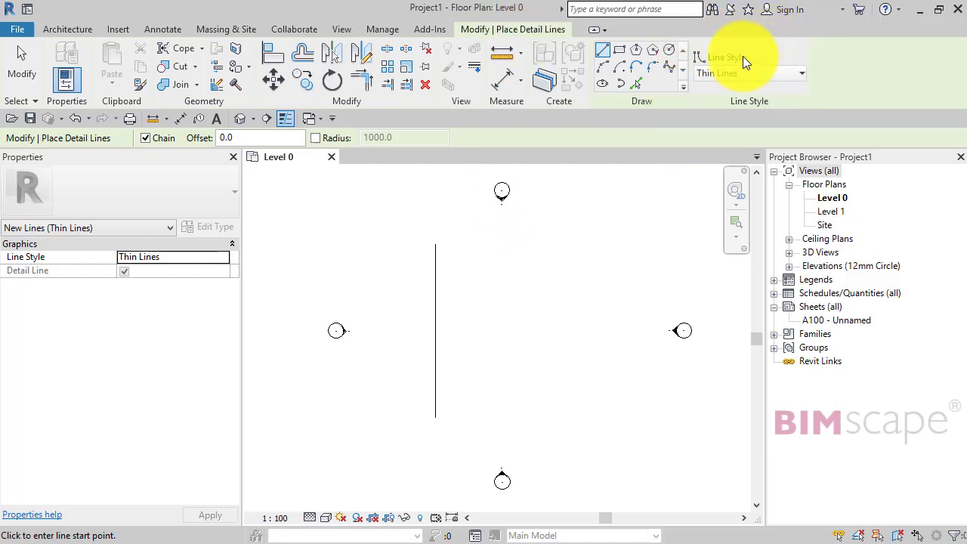
# Check the line styles available for detail lines, then open the project's Line Styles settings and expand the Lines category.
pyautogui.click(800, 71)
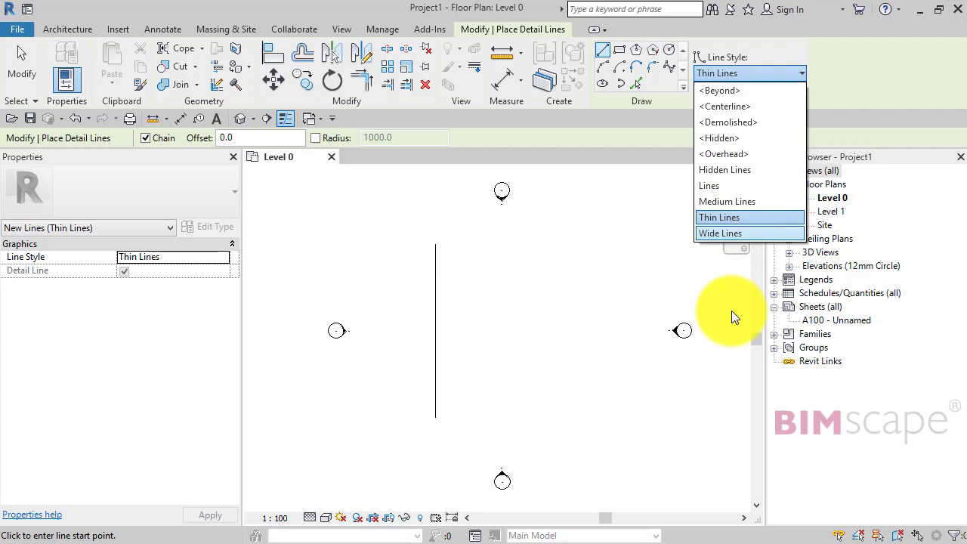
pyautogui.click(858, 71)
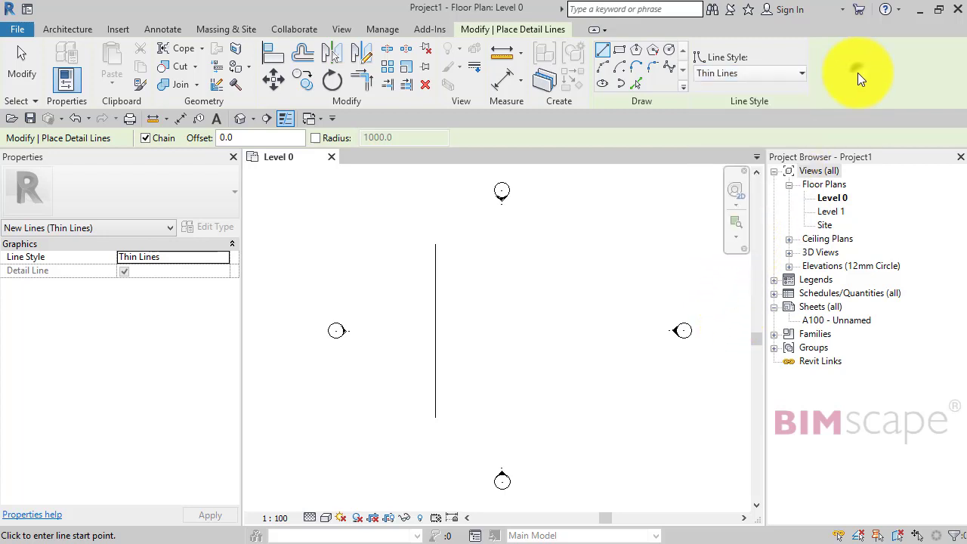
pyautogui.click(377, 31)
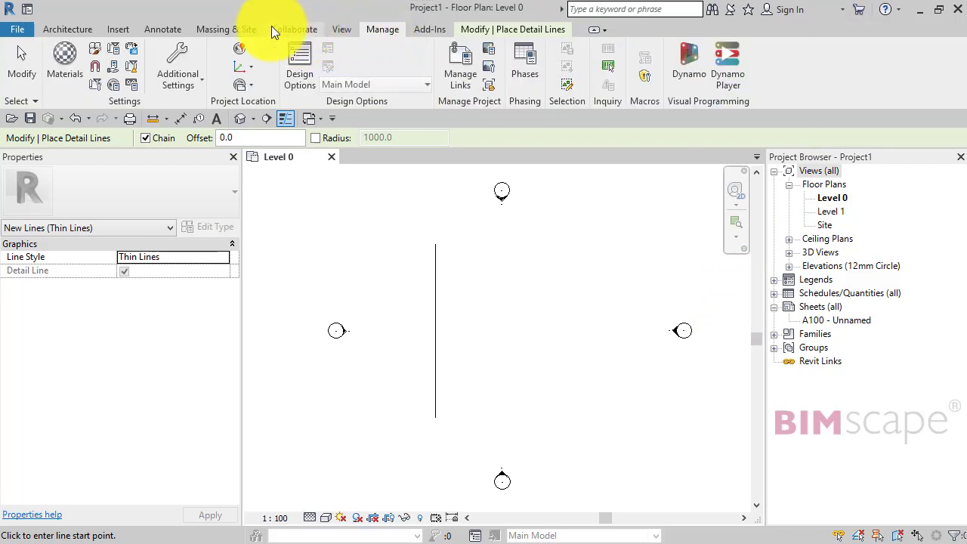
pyautogui.click(196, 80)
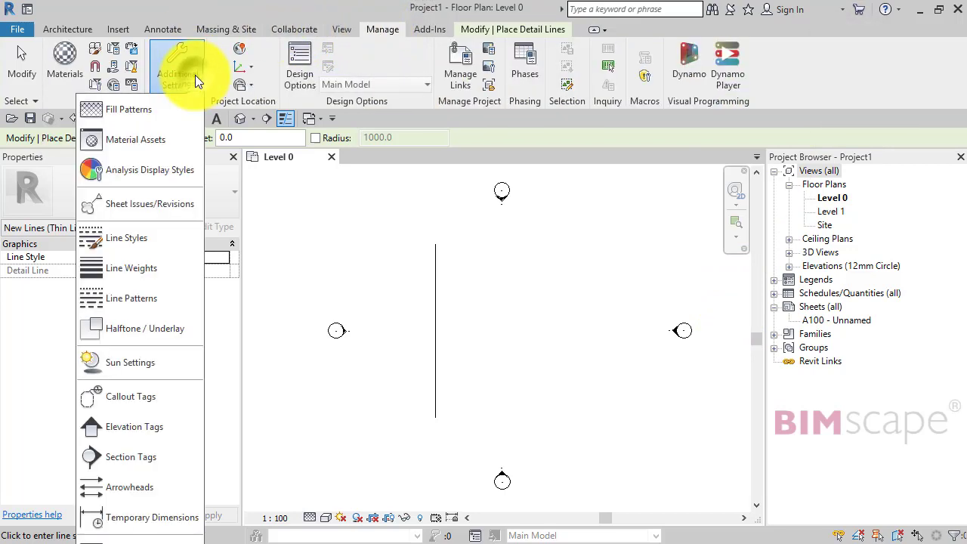
pyautogui.click(138, 239)
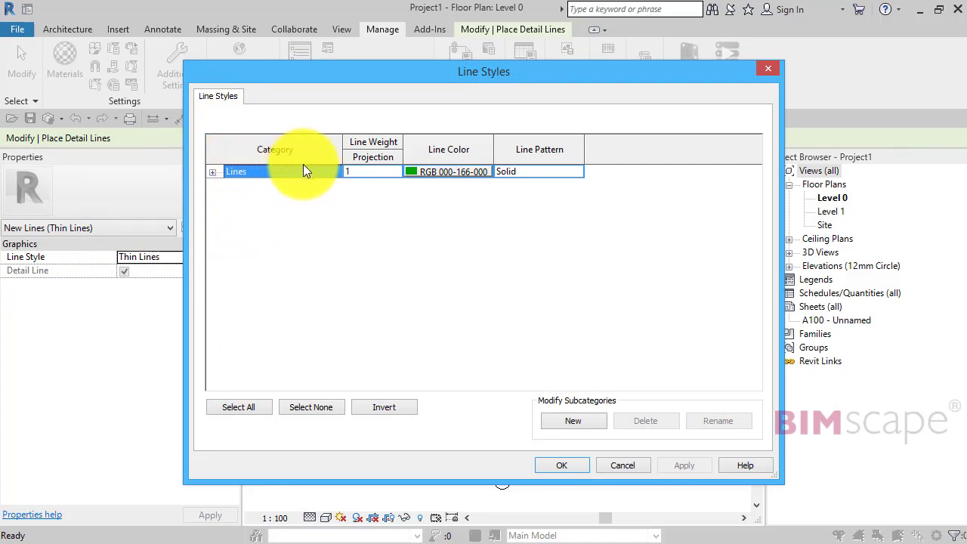
pyautogui.click(213, 173)
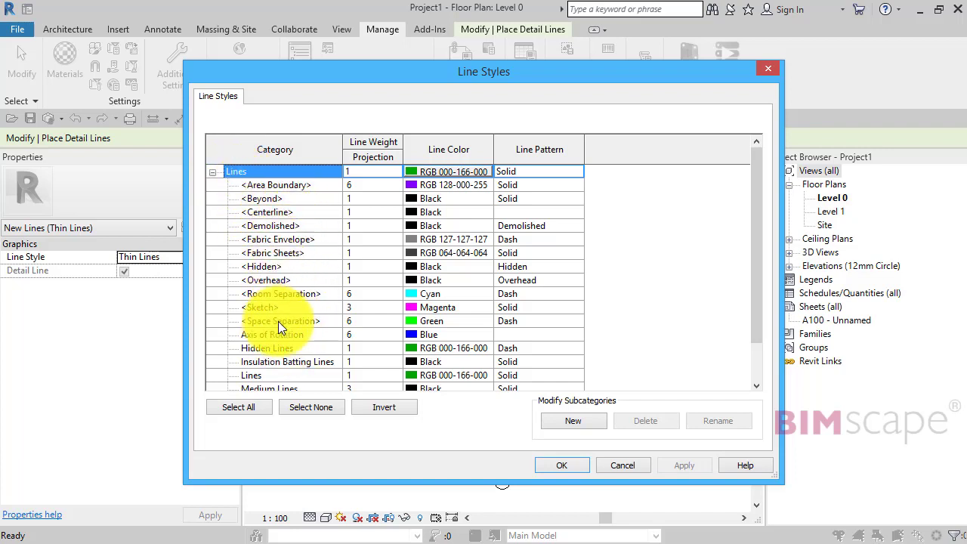
pyautogui.moveTo(758, 312); pyautogui.dragTo(758, 360)
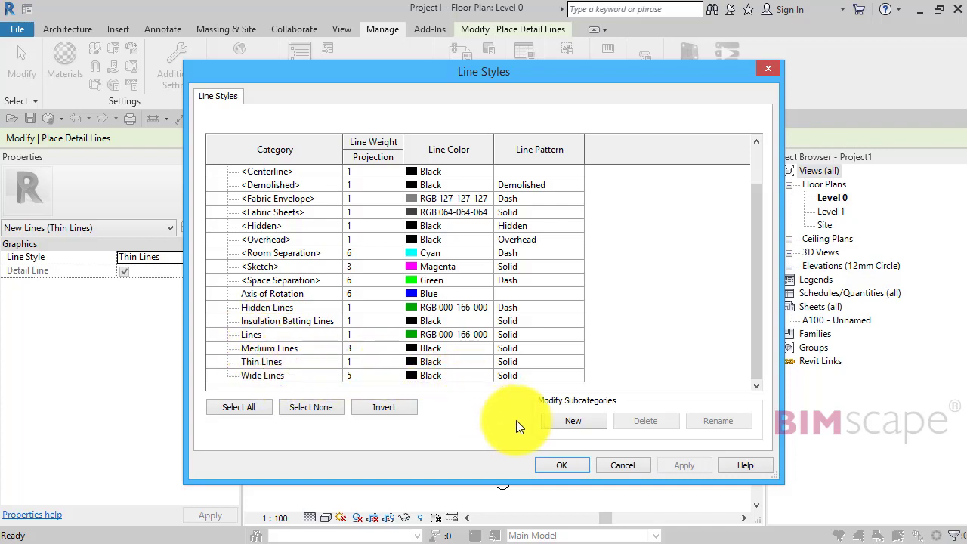
# Create a new line style subcategory named Extra Wide under Lines.
pyautogui.click(557, 422)
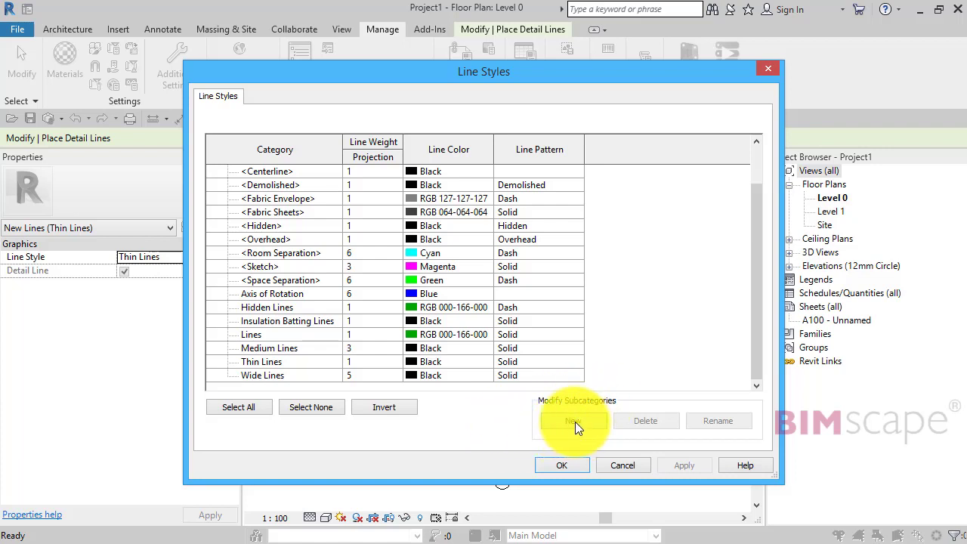
pyautogui.click(575, 421)
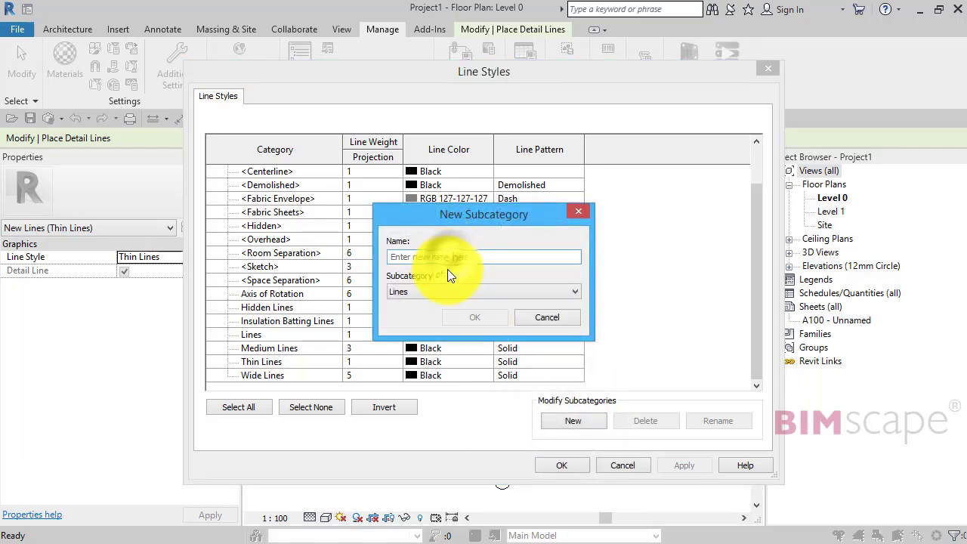
pyautogui.write('Extra W')
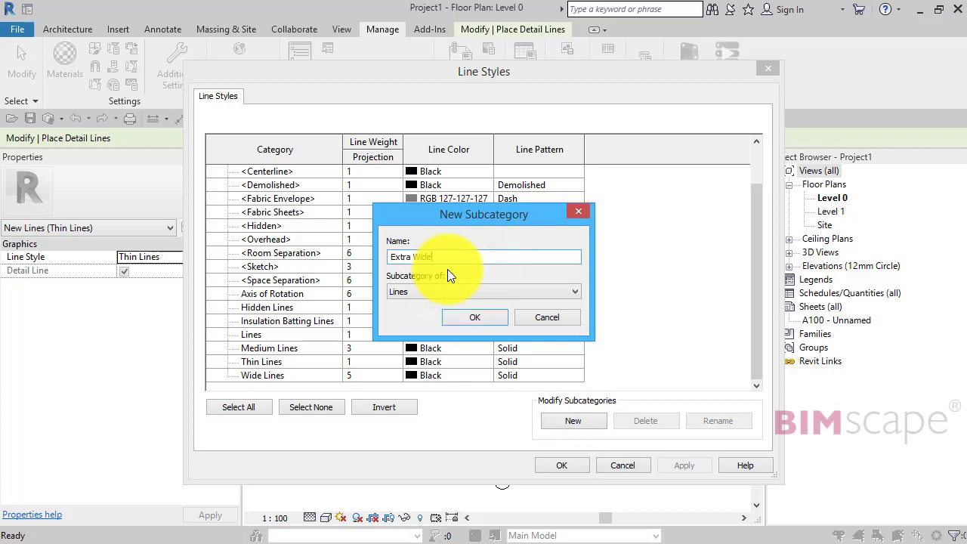
pyautogui.write('ide')
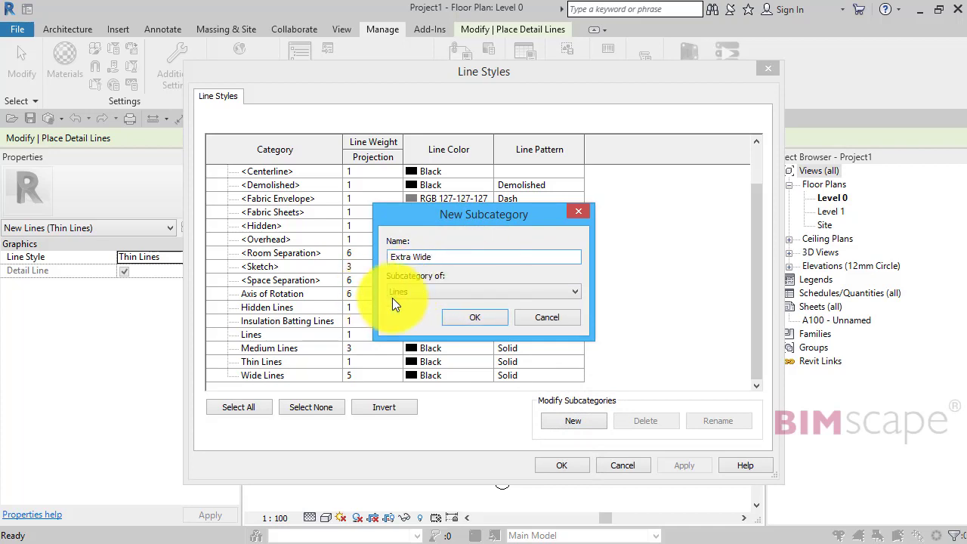
pyautogui.click(575, 291)
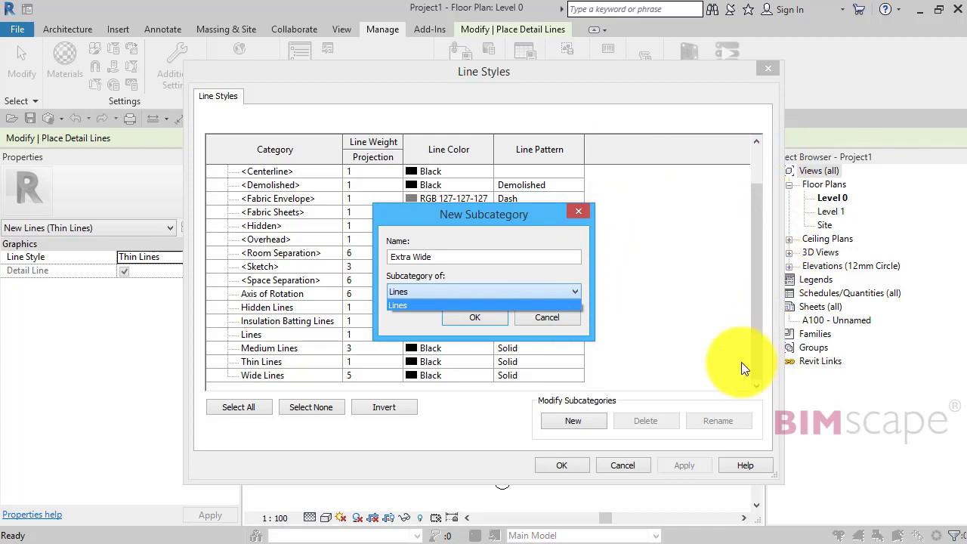
pyautogui.click(456, 293)
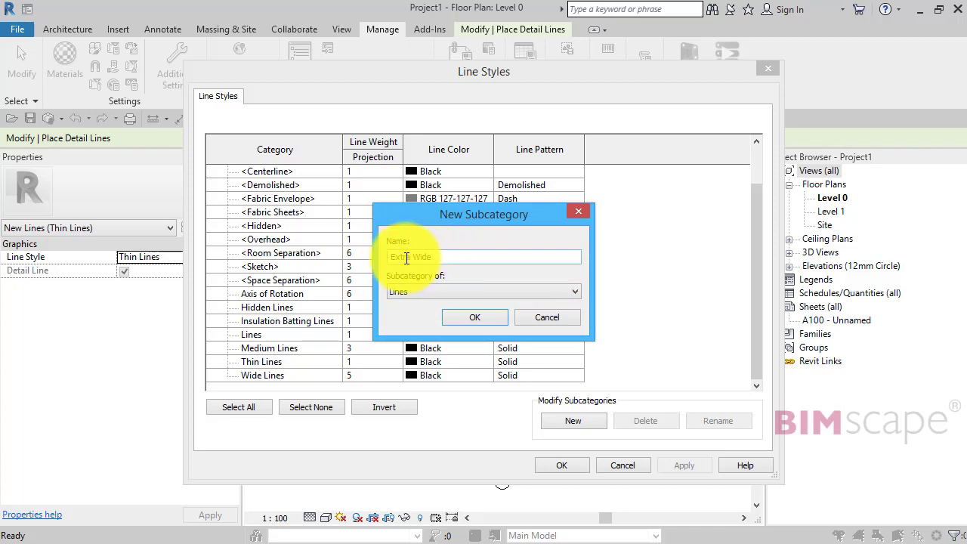
pyautogui.write('Extra Wide')
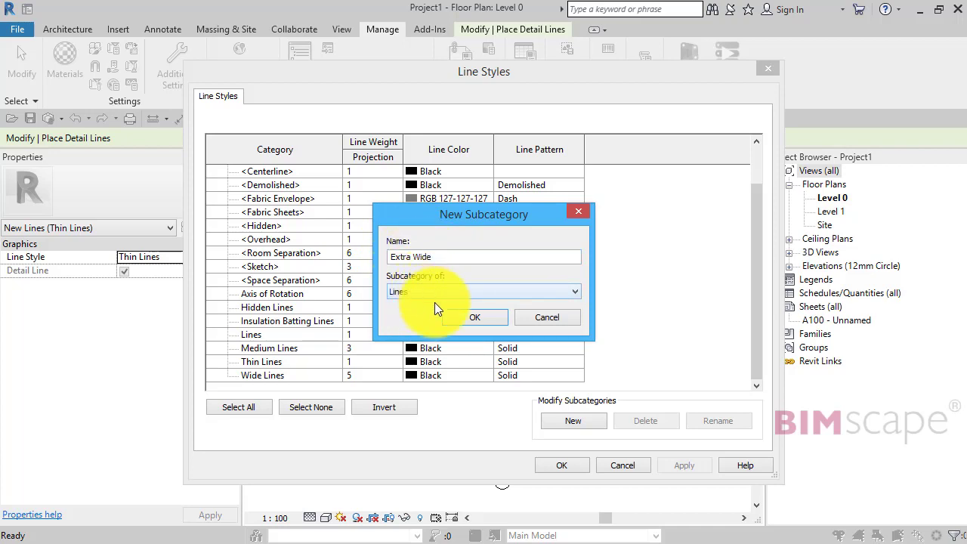
pyautogui.click(481, 316)
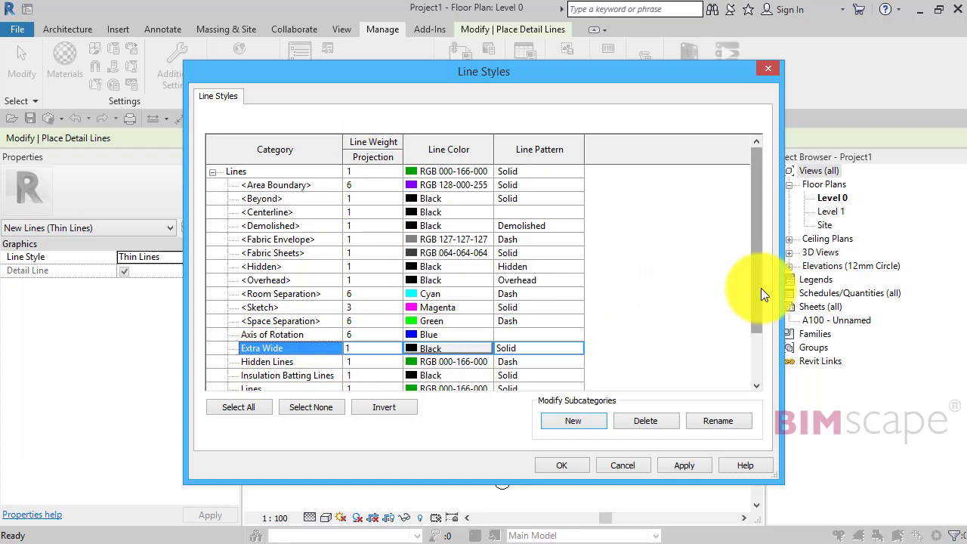
# Set the projection line weight of the Extra Wide line style to 8.
pyautogui.moveTo(755, 288); pyautogui.dragTo(757, 336)
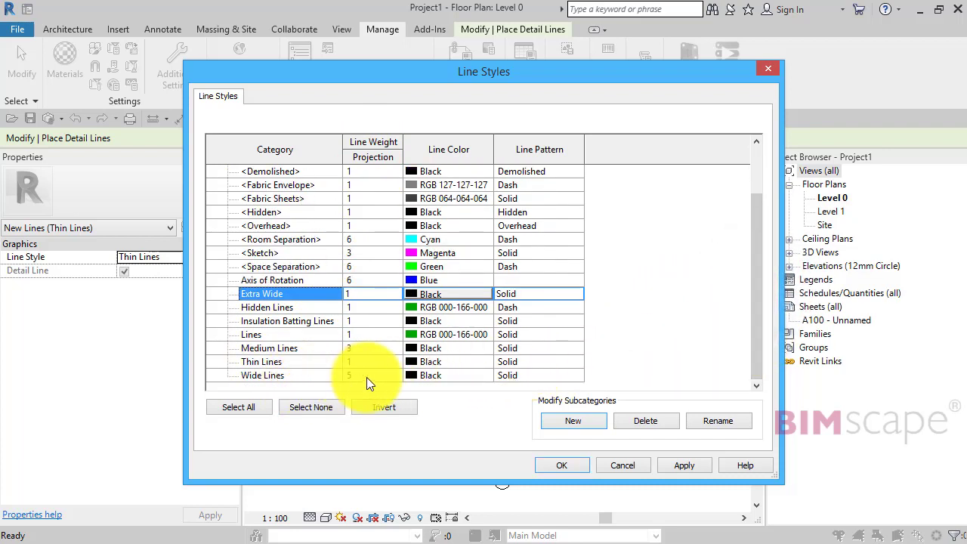
pyautogui.click(362, 292)
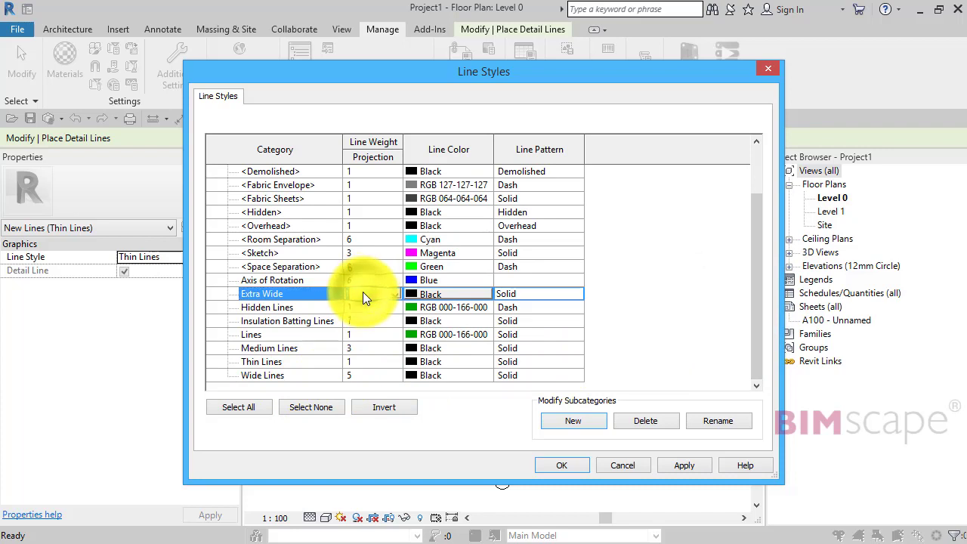
pyautogui.click(362, 292)
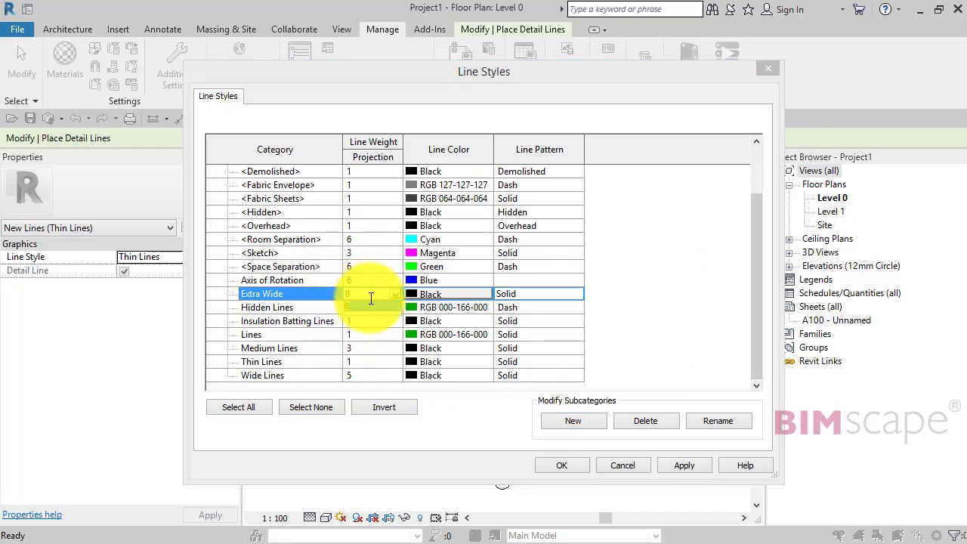
pyautogui.click(371, 306)
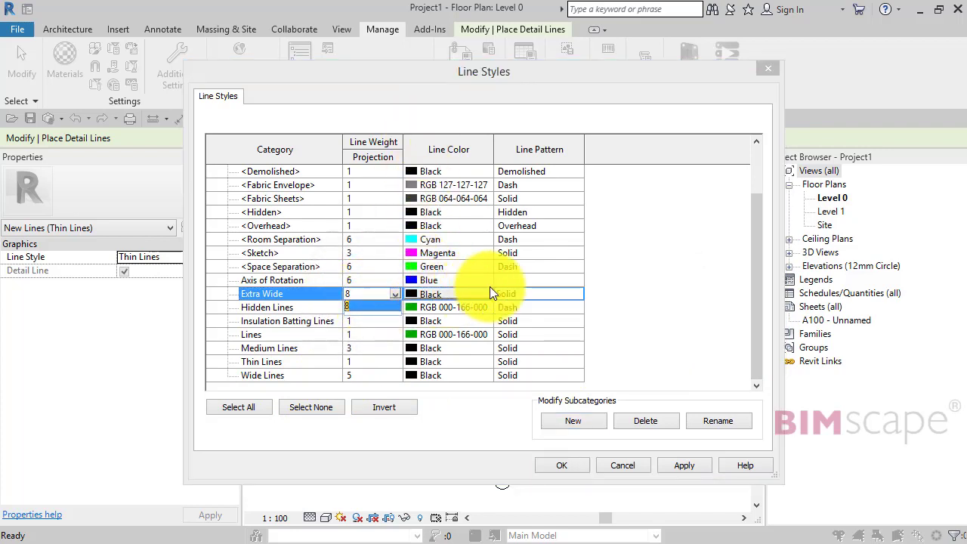
# Assign the Dash dot2 line pattern to the Extra Wide style and accept the line style changes.
pyautogui.click(560, 293)
pyautogui.click(561, 293)
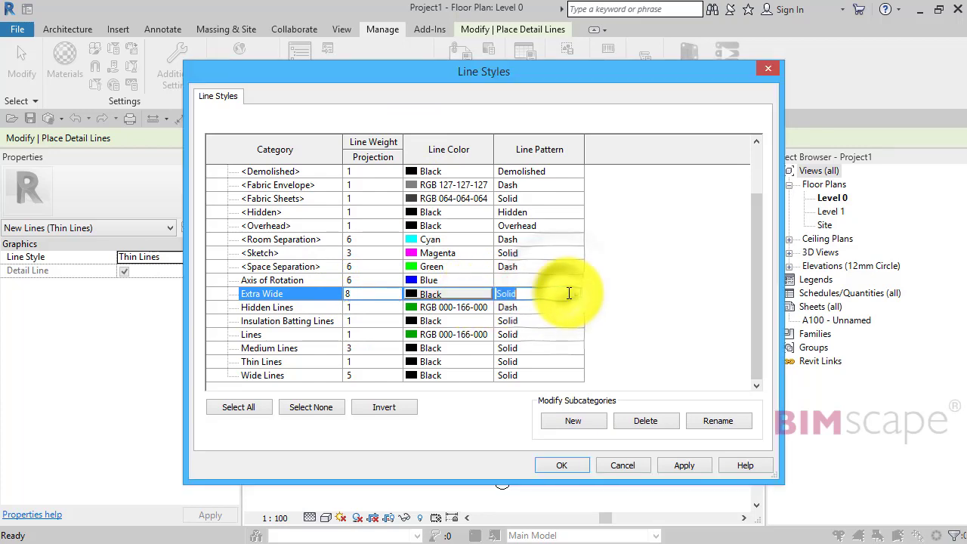
pyautogui.click(576, 293)
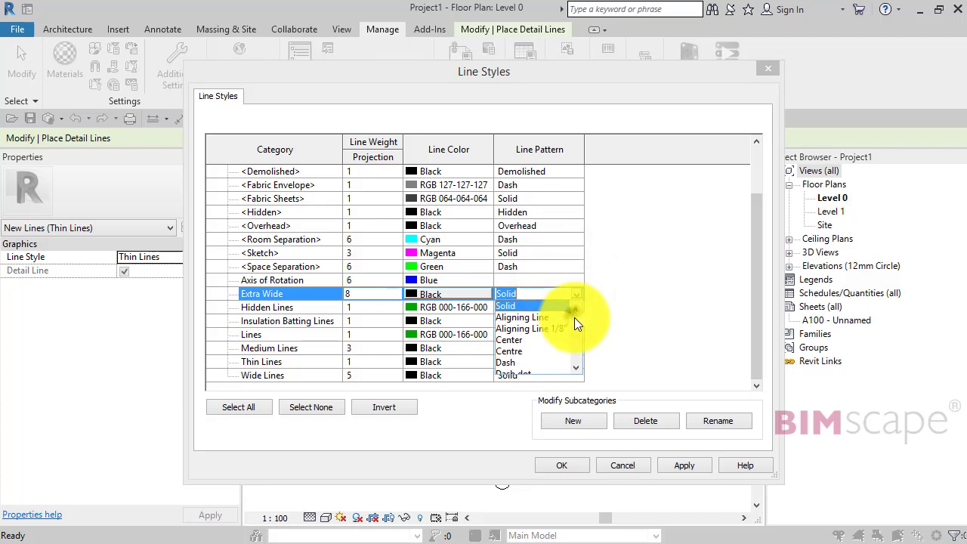
pyautogui.moveTo(574, 317); pyautogui.dragTo(497, 336)
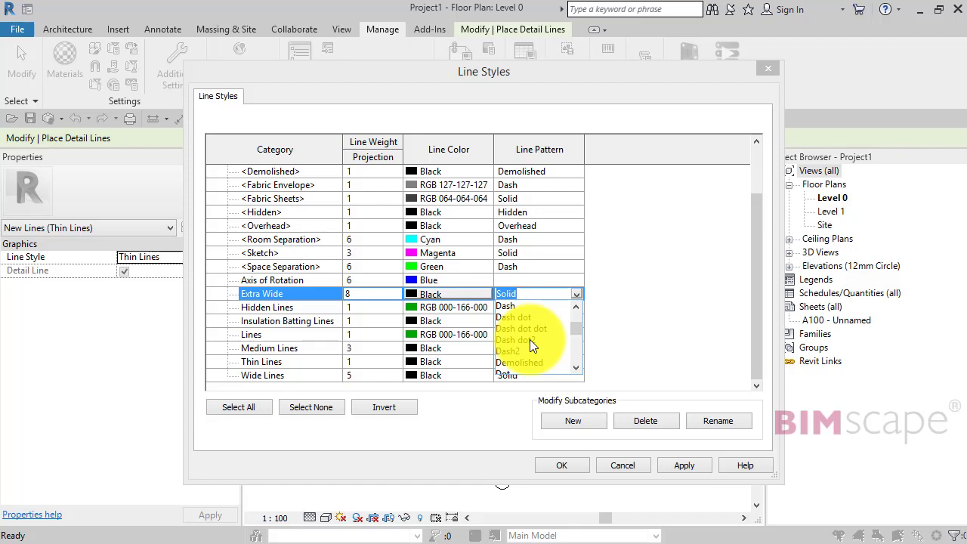
pyautogui.click(529, 339)
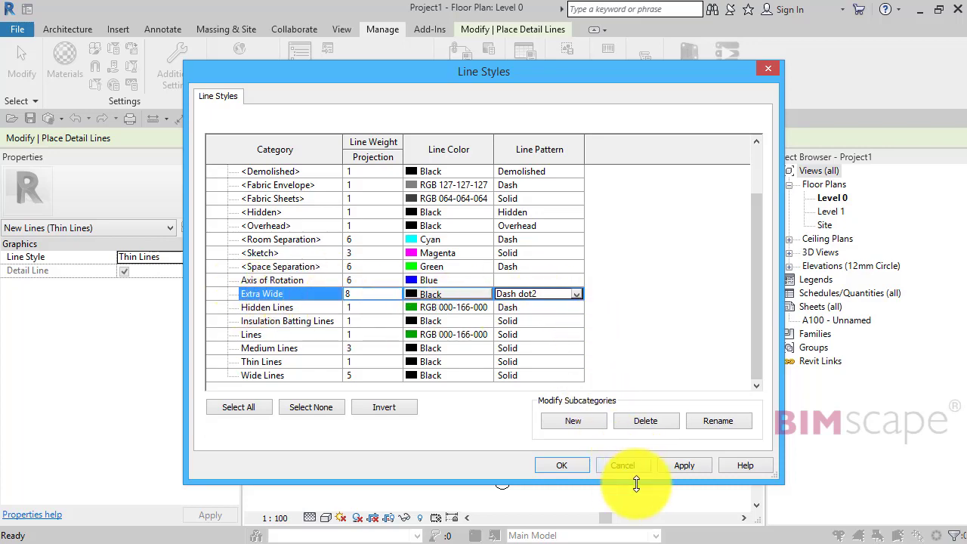
pyautogui.click(565, 465)
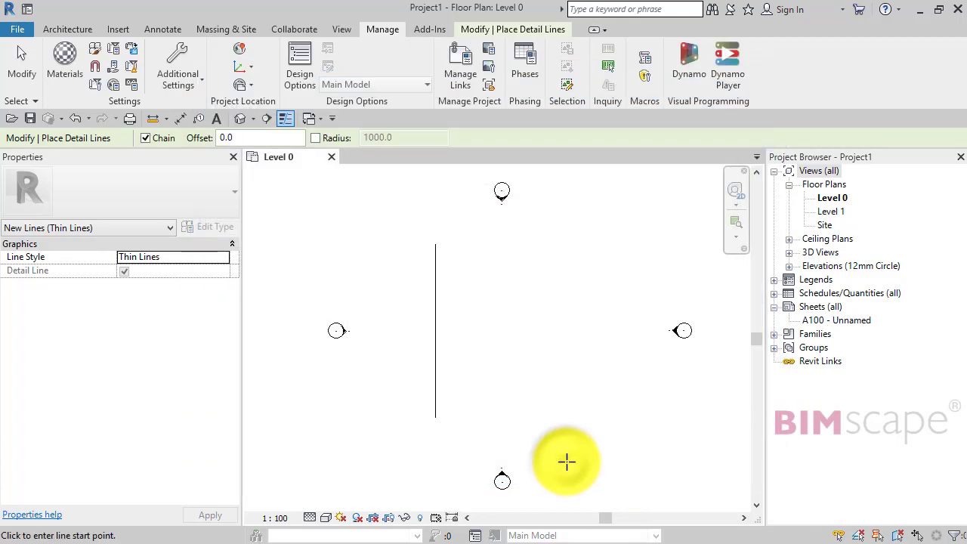
# Change the vertical detail line's style to Extra Wide.
pyautogui.press('Escape')
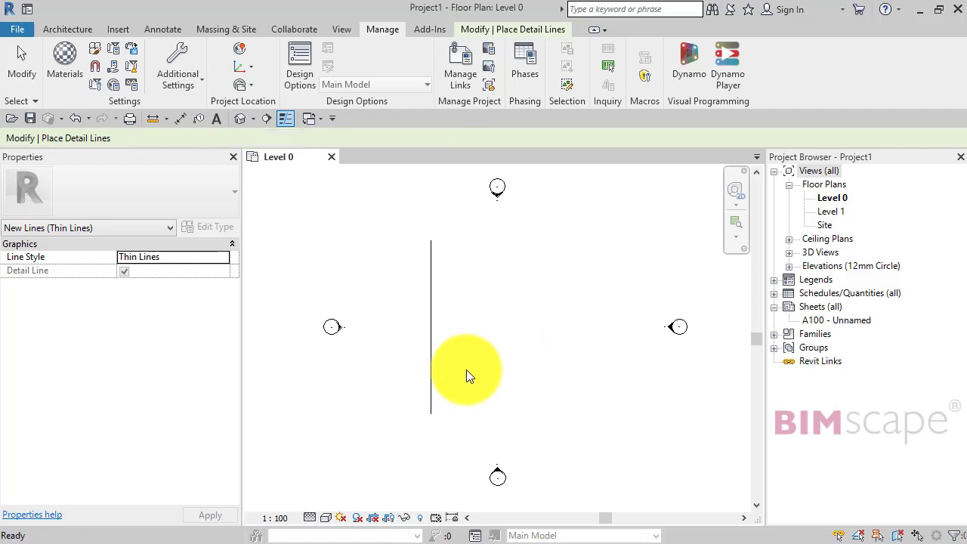
pyautogui.click(430, 291)
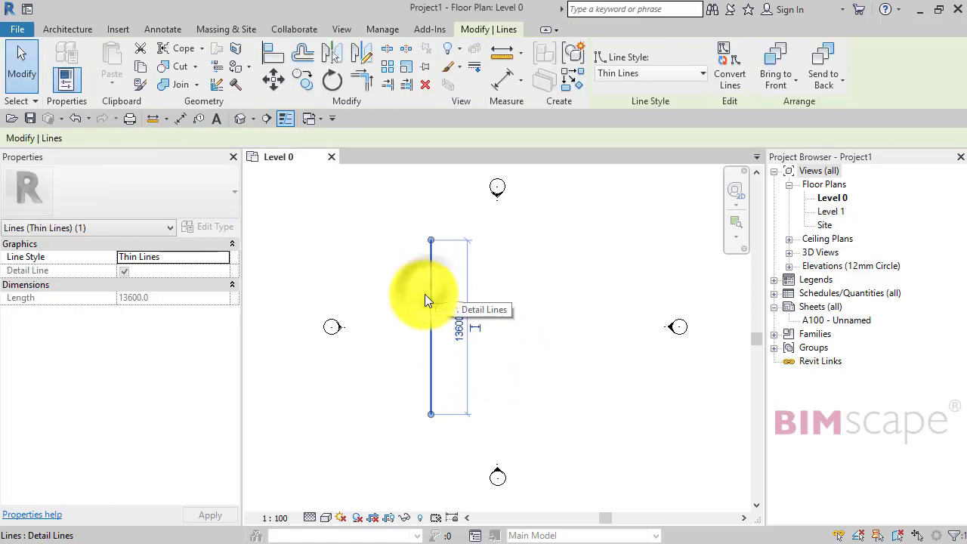
pyautogui.click(698, 73)
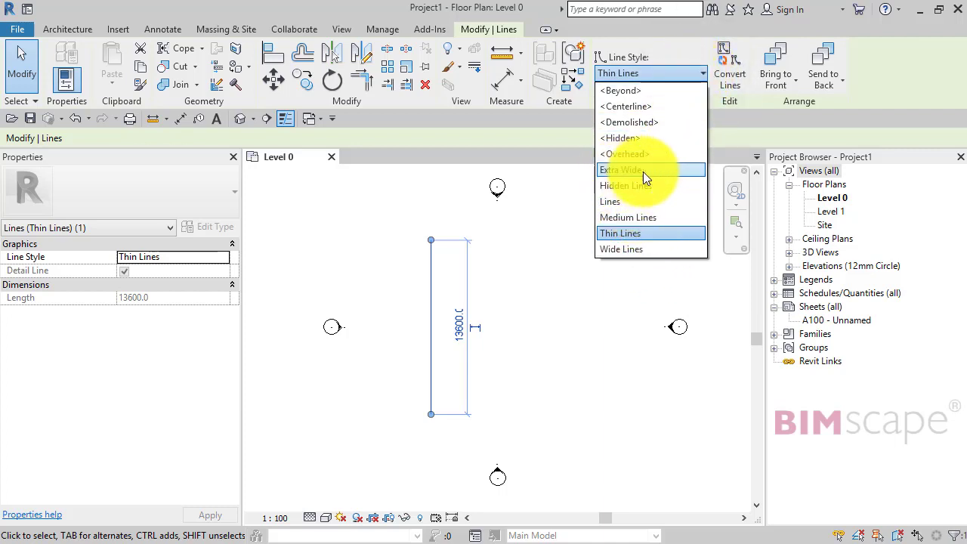
pyautogui.click(676, 169)
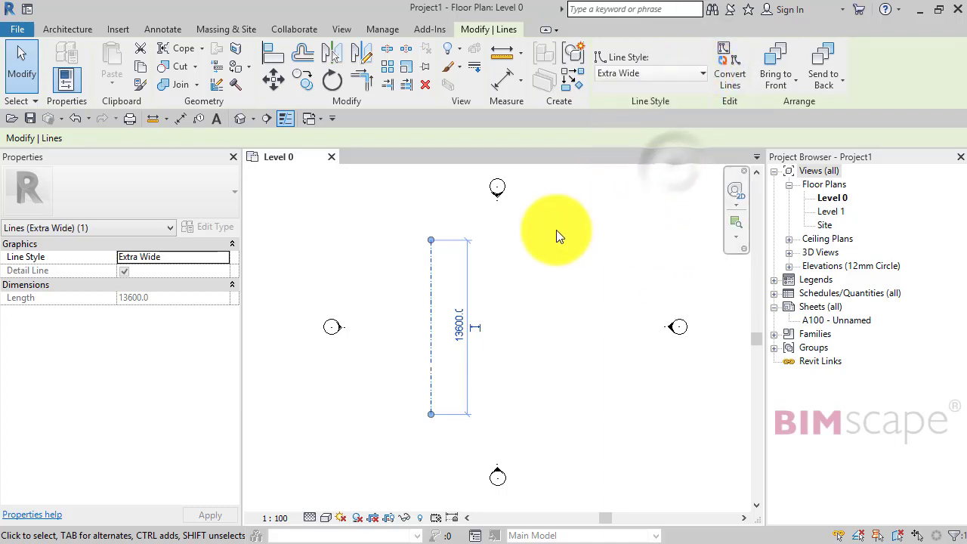
pyautogui.press('Escape')
# Turn off the Thin Lines display mode to show the detail line at its true line weight.
pyautogui.scroll(3, 461, 235)
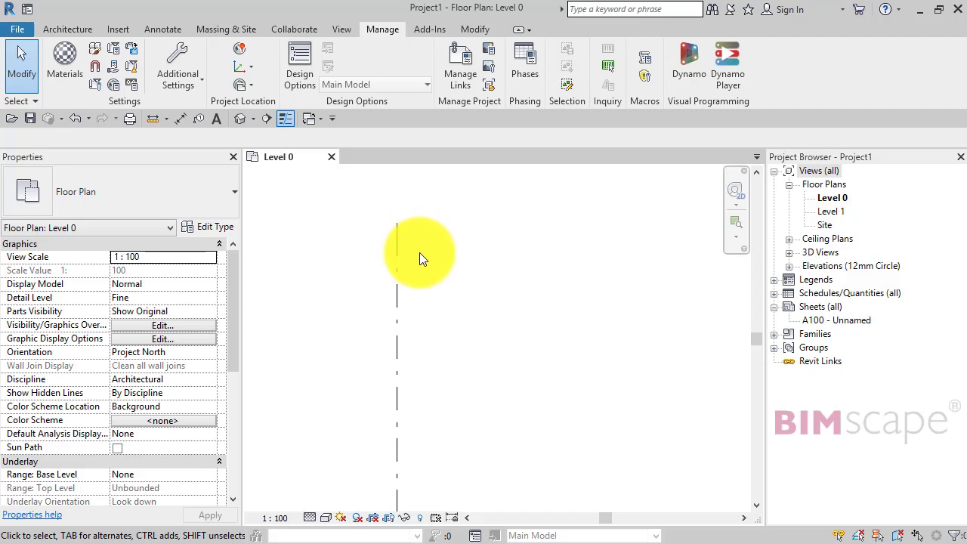
pyautogui.scroll(3, 408, 263)
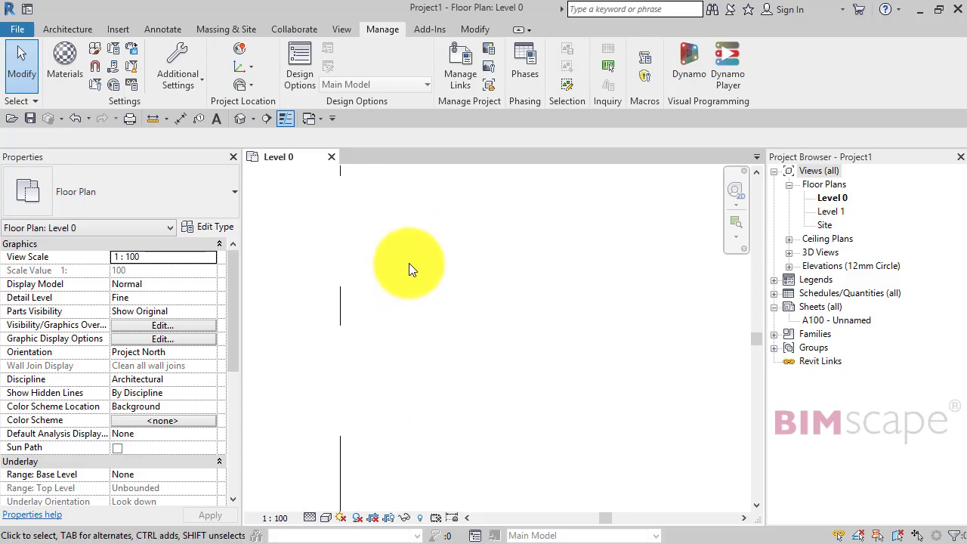
pyautogui.scroll(1, 378, 271)
pyautogui.scroll(-3, 363, 272)
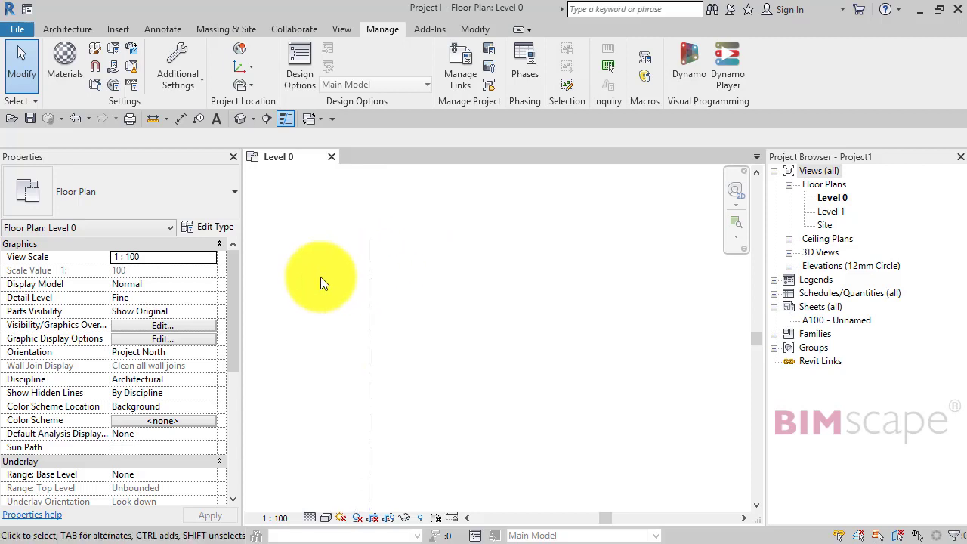
pyautogui.scroll(2, 377, 277)
pyautogui.moveTo(403, 285); pyautogui.dragTo(522, 304, button='middle')
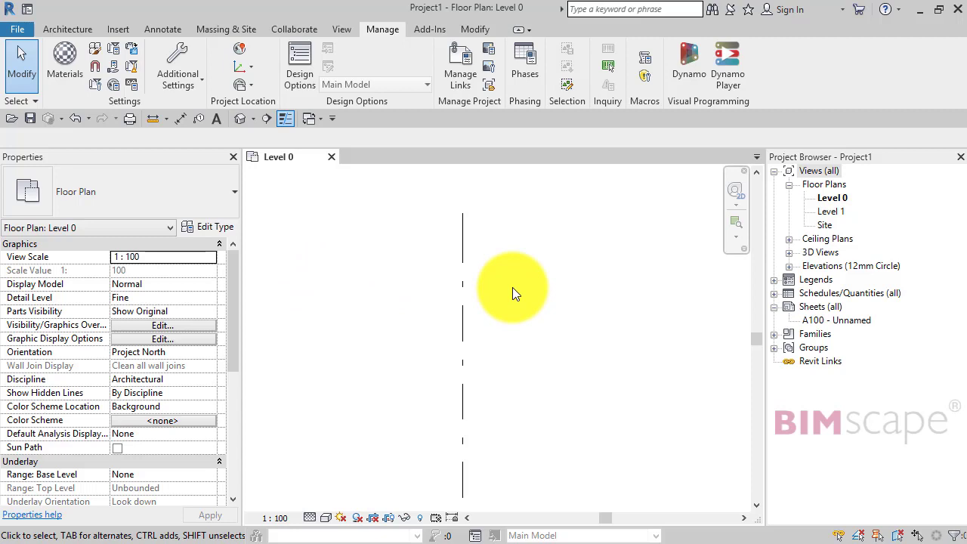
pyautogui.press('t')
pyautogui.press('l')
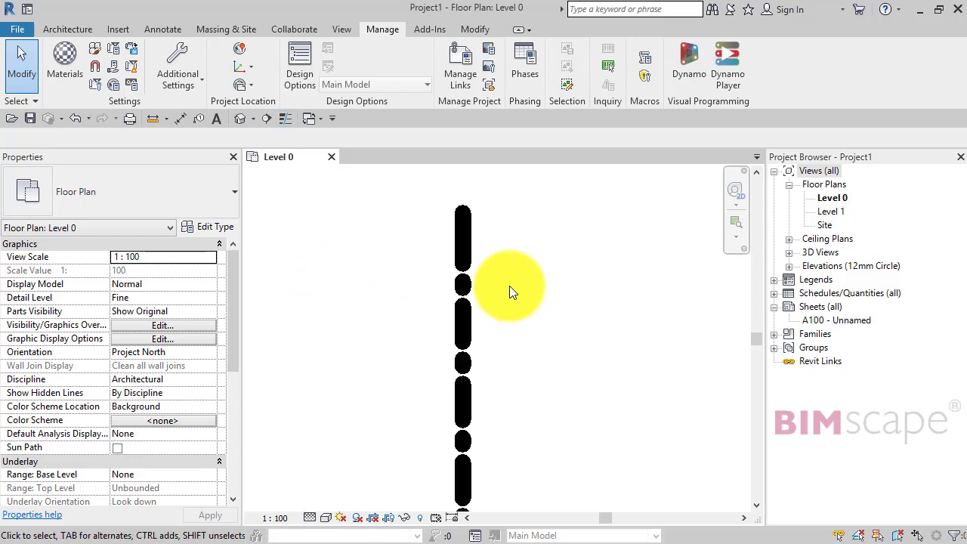
pyautogui.scroll(-4, 509, 287)
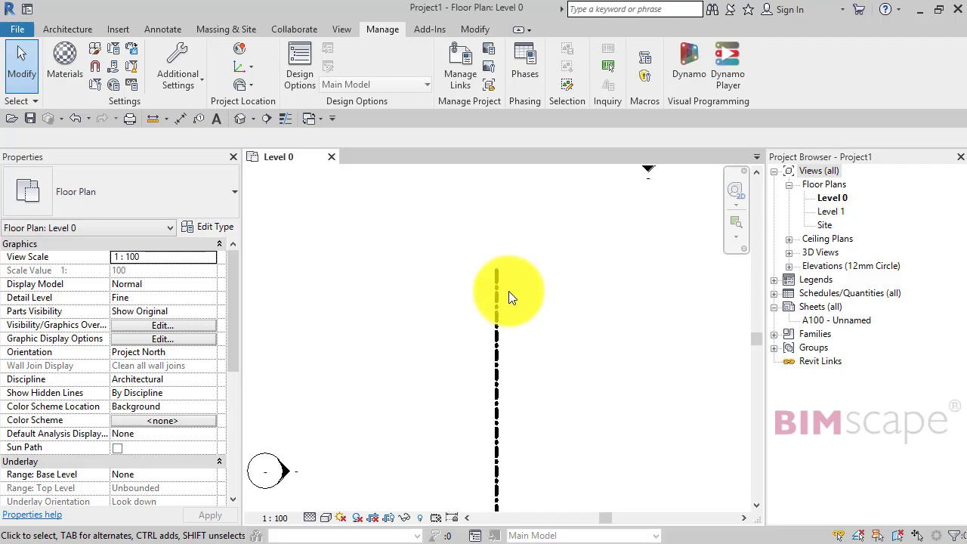
pyautogui.scroll(-4, 510, 294)
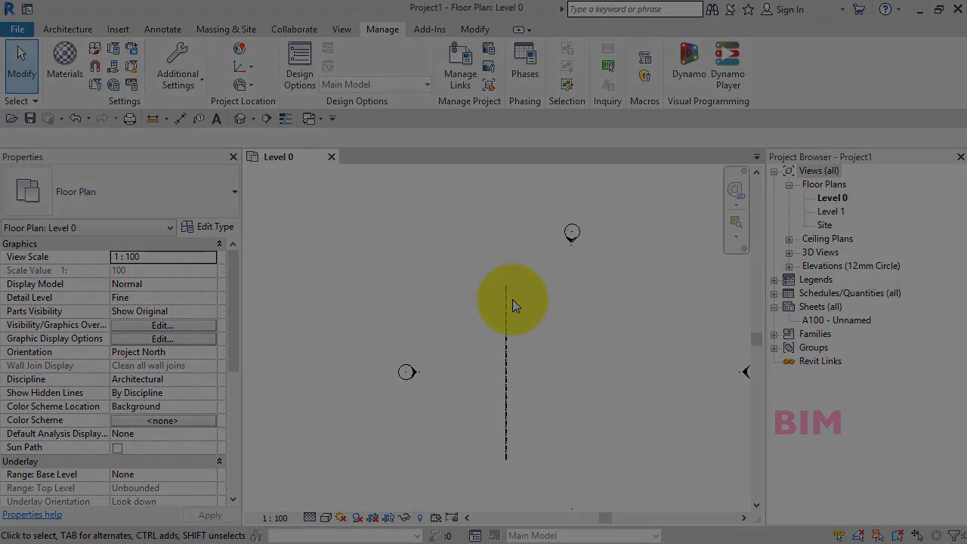